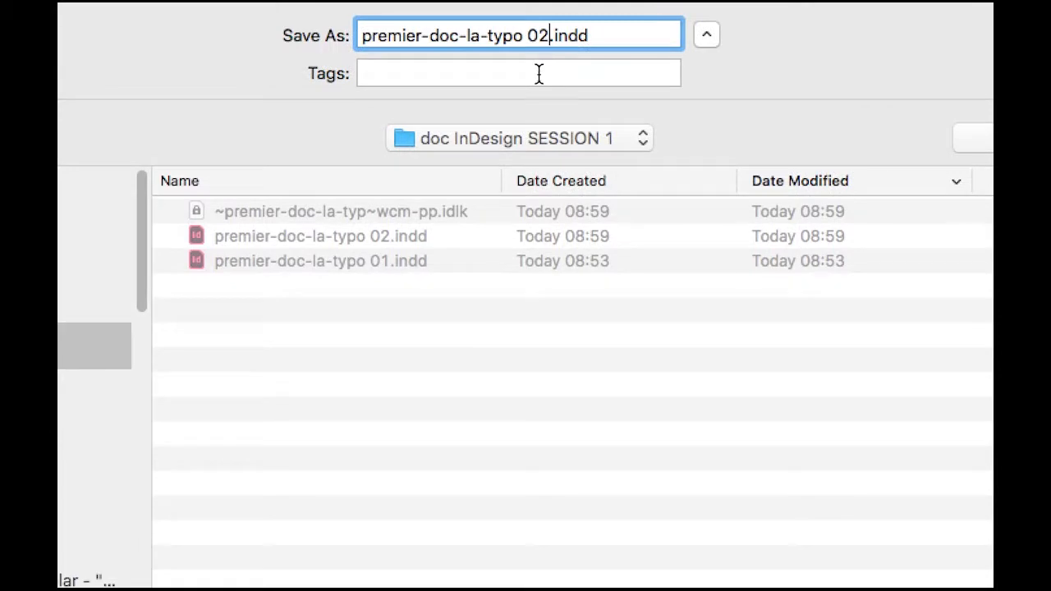
Save the document under the new name premier-doc-la-typo 03.indd
key(BackSpace)
text(3)
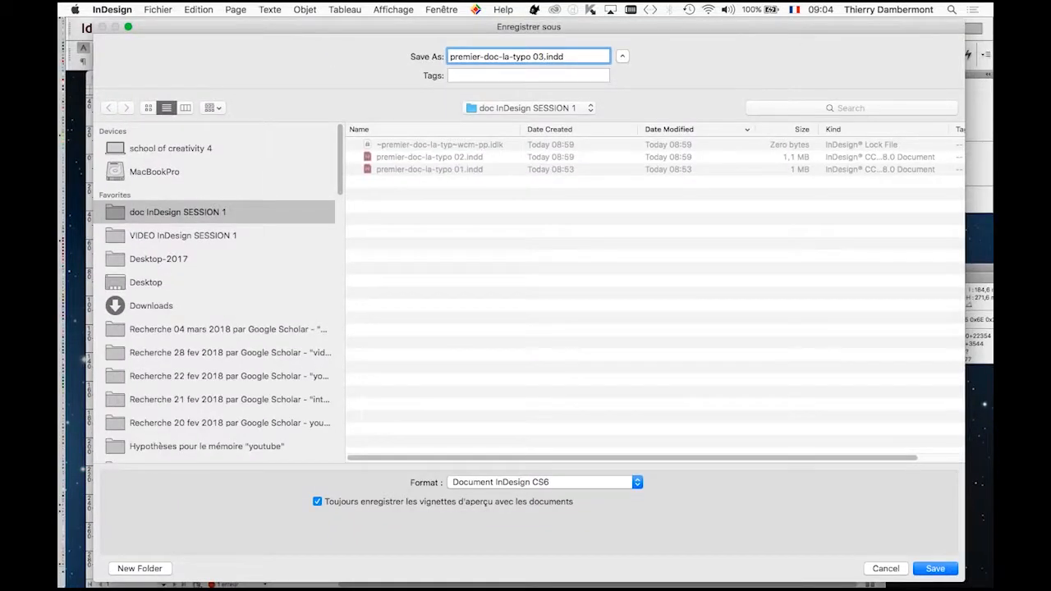
key(Return)
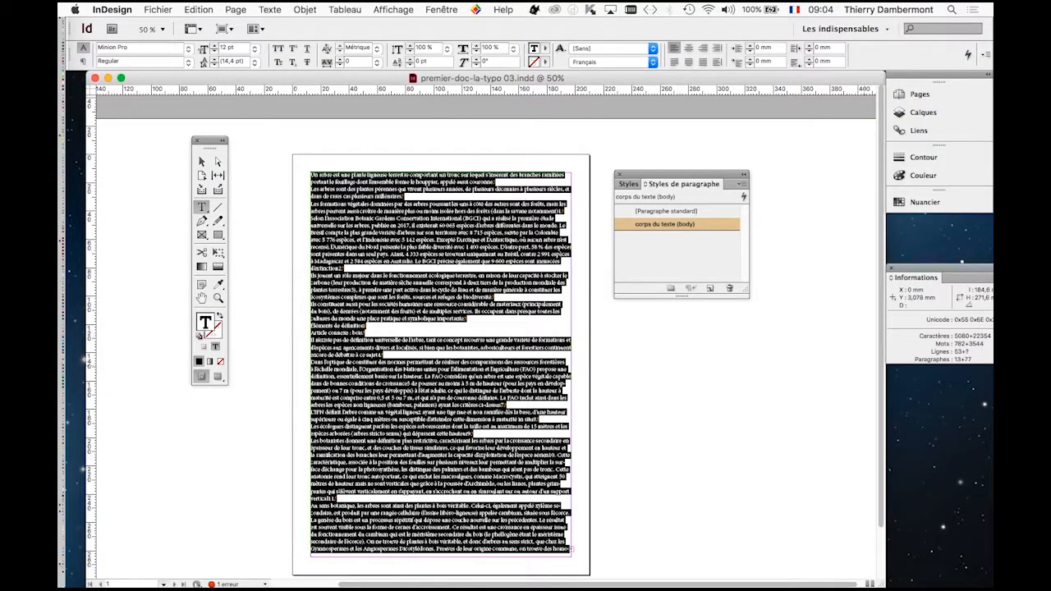
Deselect the text frame, view the page at 100%, and move the tools and paragraph styles panels clear of the text
drag(681, 174, 723, 173)
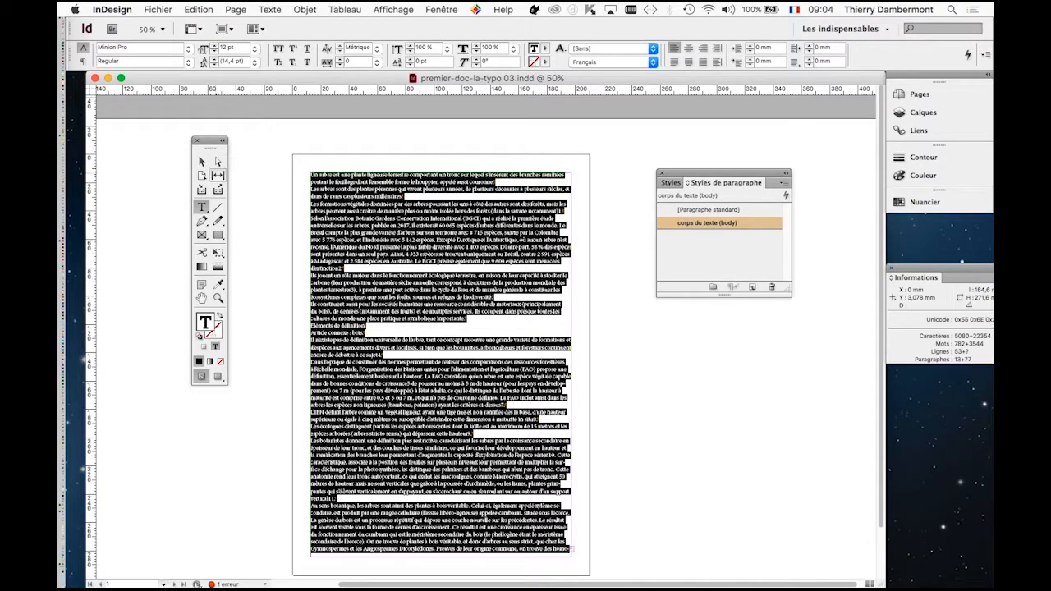
drag(210, 148, 233, 151)
key(Escape)
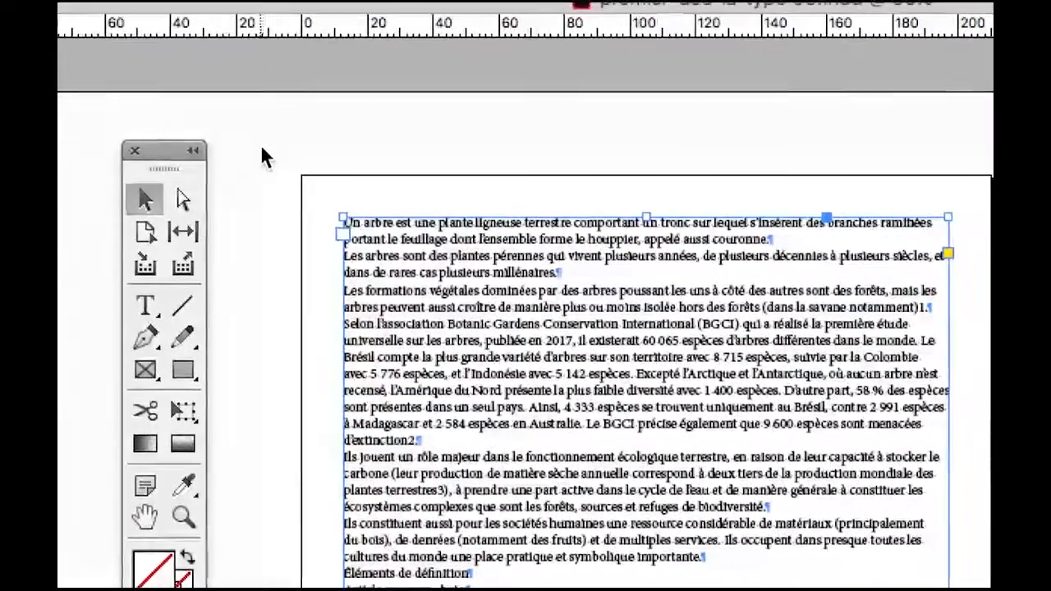
click(340, 122)
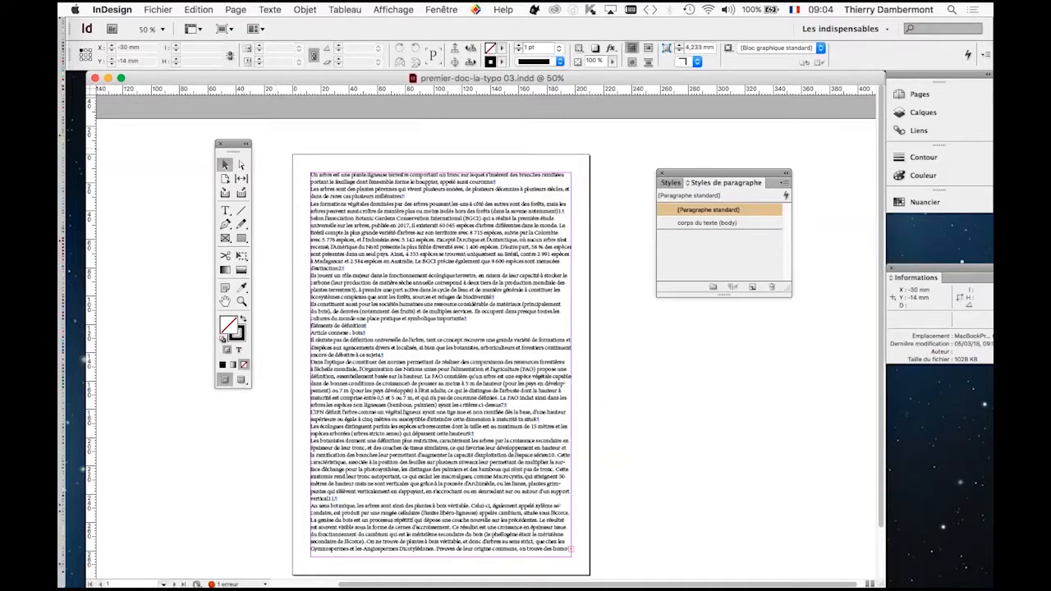
key(super+1)
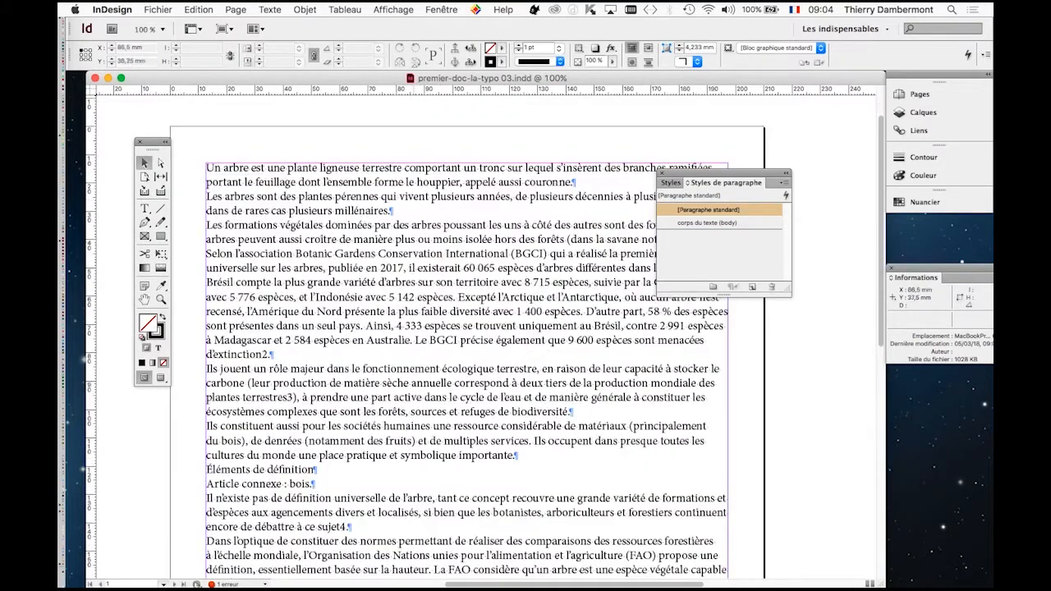
scroll(468, 345, down, 3)
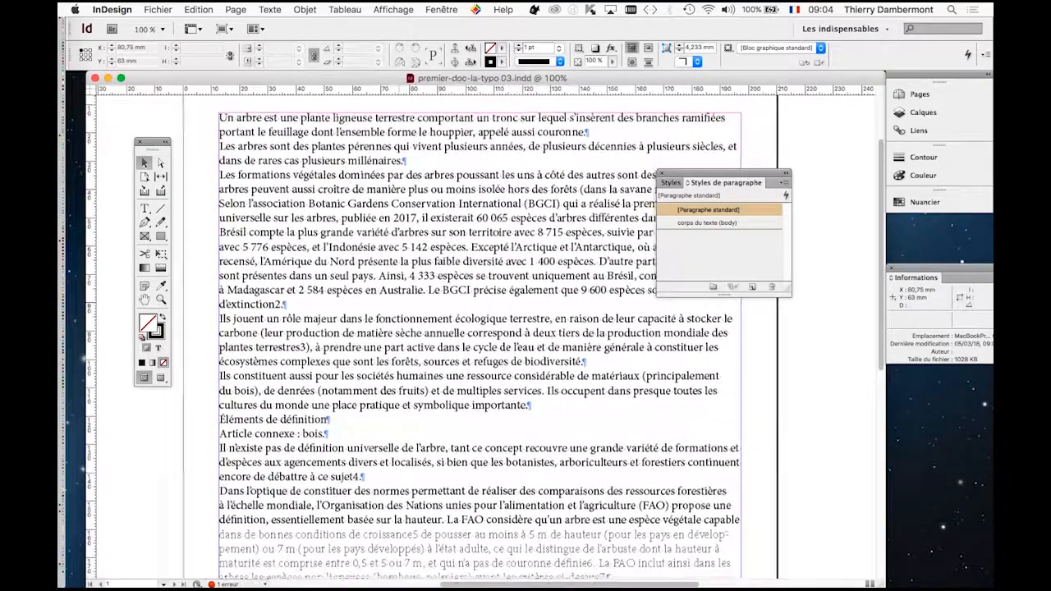
drag(726, 173, 830, 134)
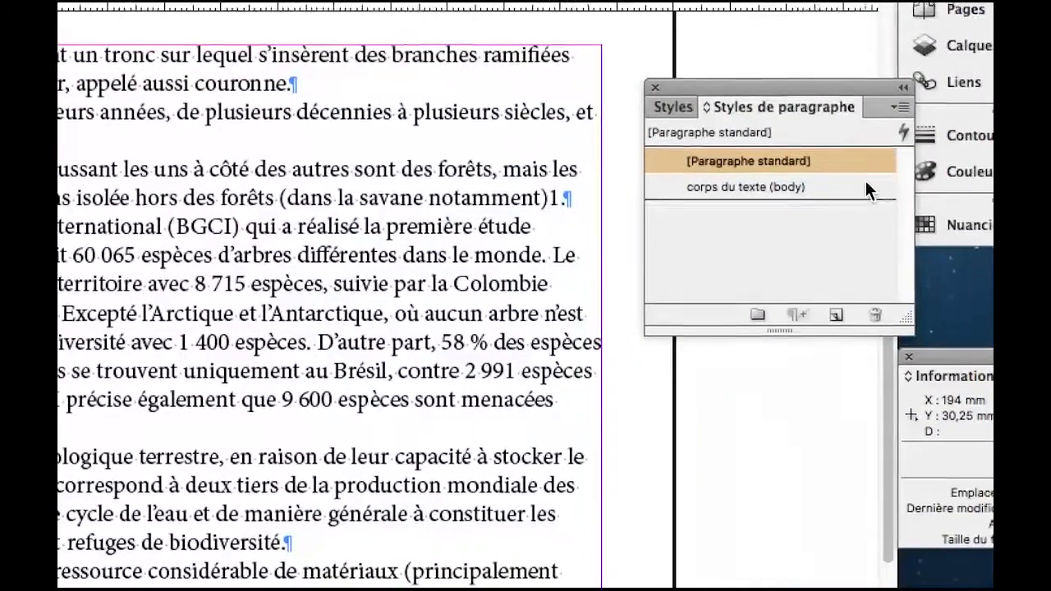
Open the options of the paragraph style "corps du texte (body)" at its indents and spacing settings, with preview enabled
click(867, 182)
double_click(862, 183)
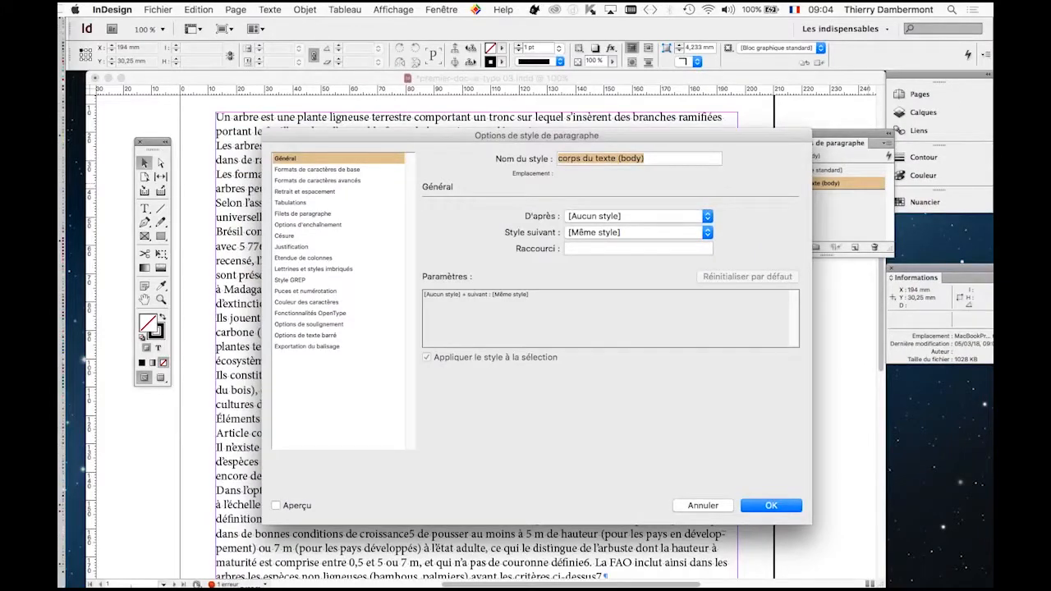
drag(536, 136, 762, 26)
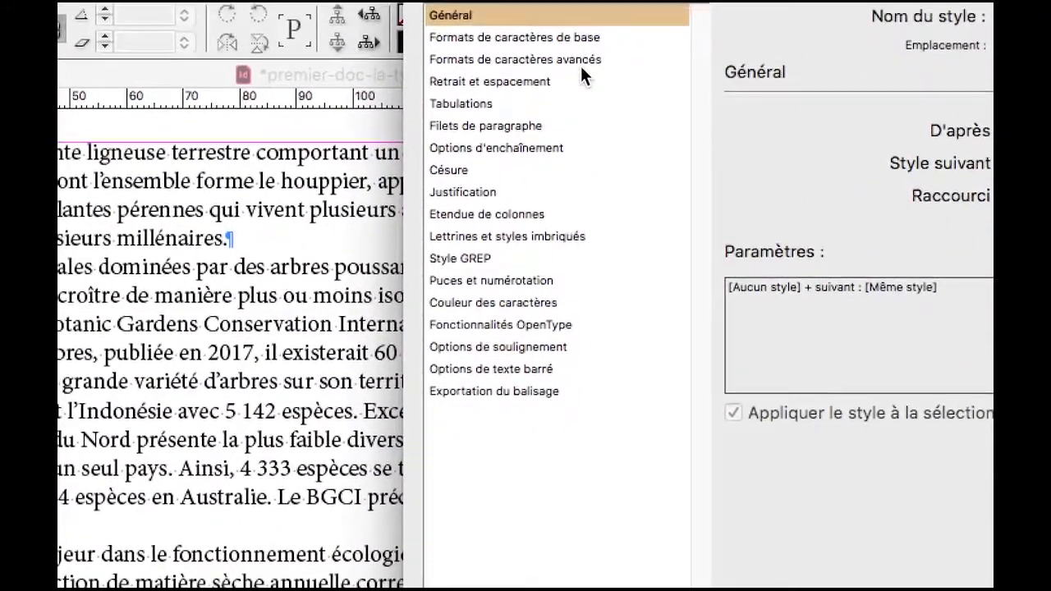
click(582, 77)
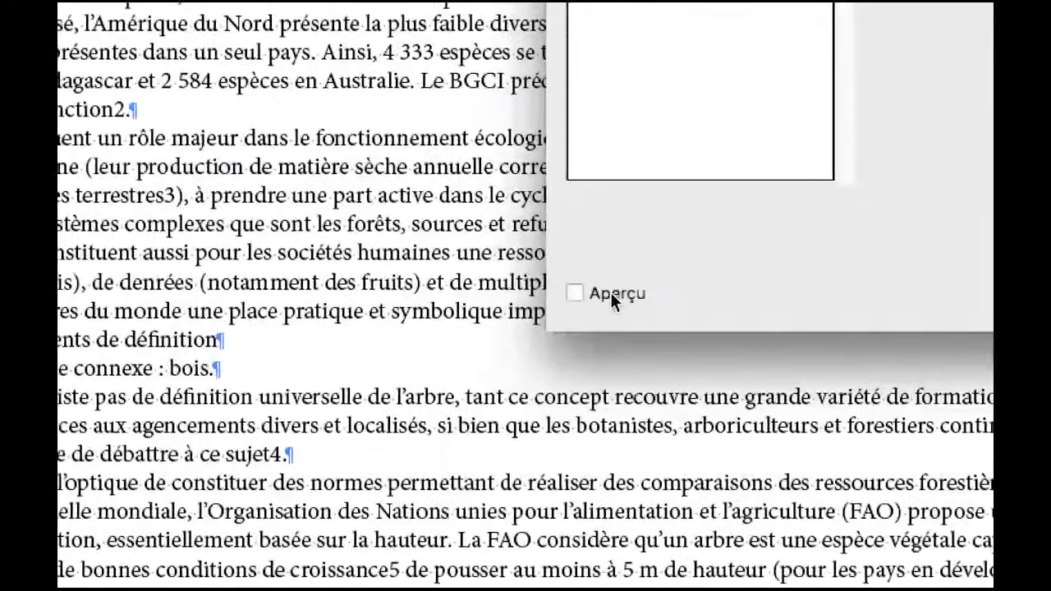
click(73, 555)
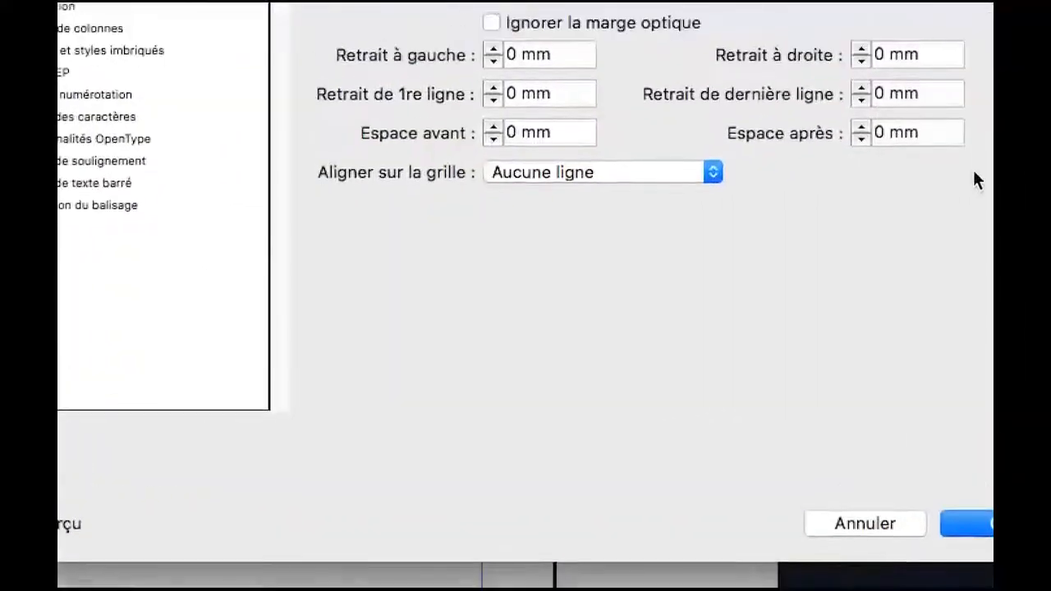
Set the space after each paragraph (Espace après) to 4 mm in the body text style
click(861, 128)
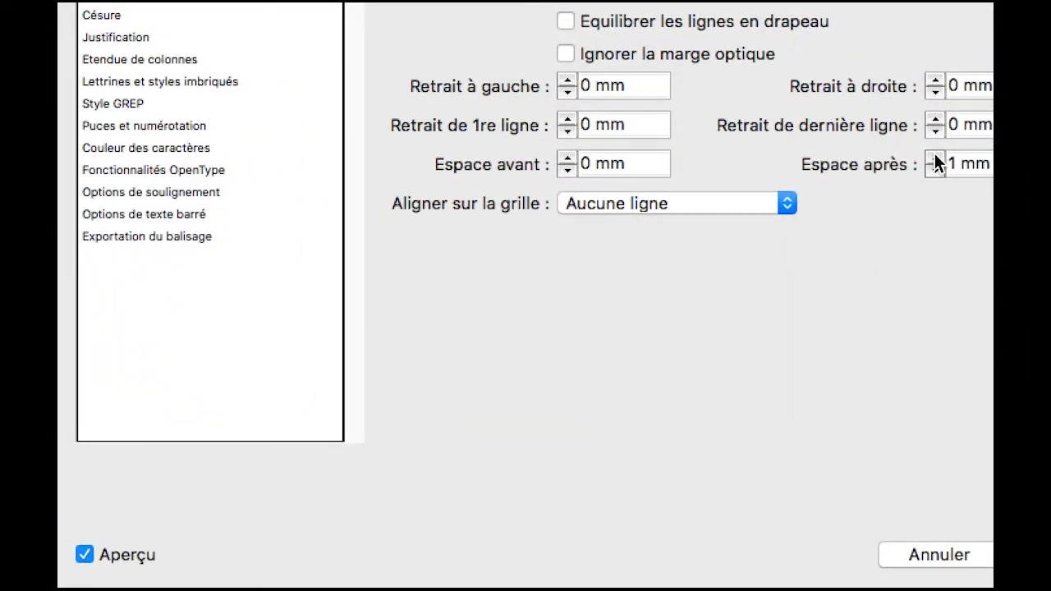
click(935, 158)
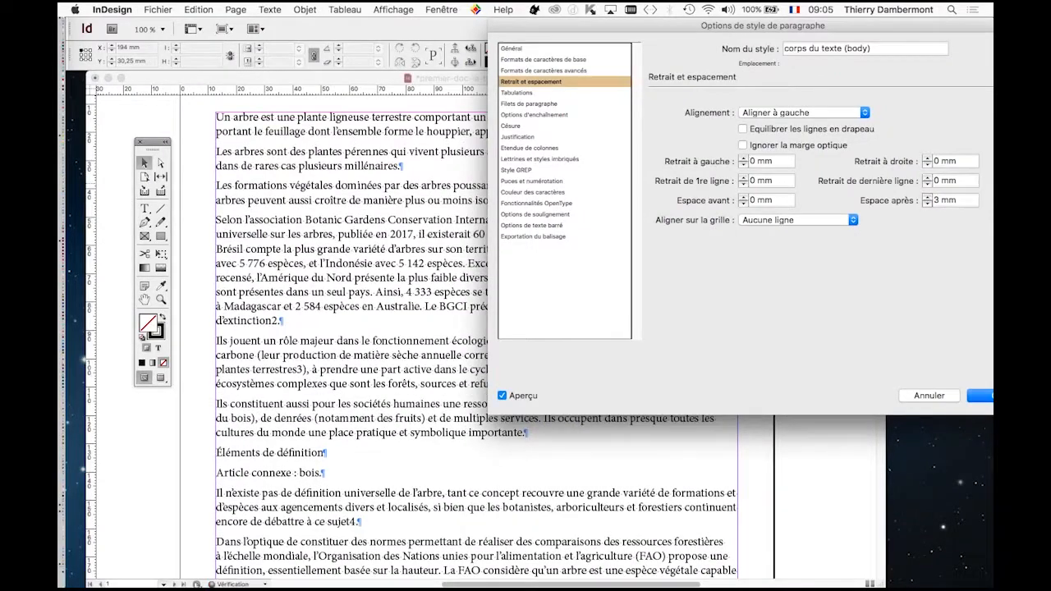
click(928, 197)
click(928, 198)
click(926, 197)
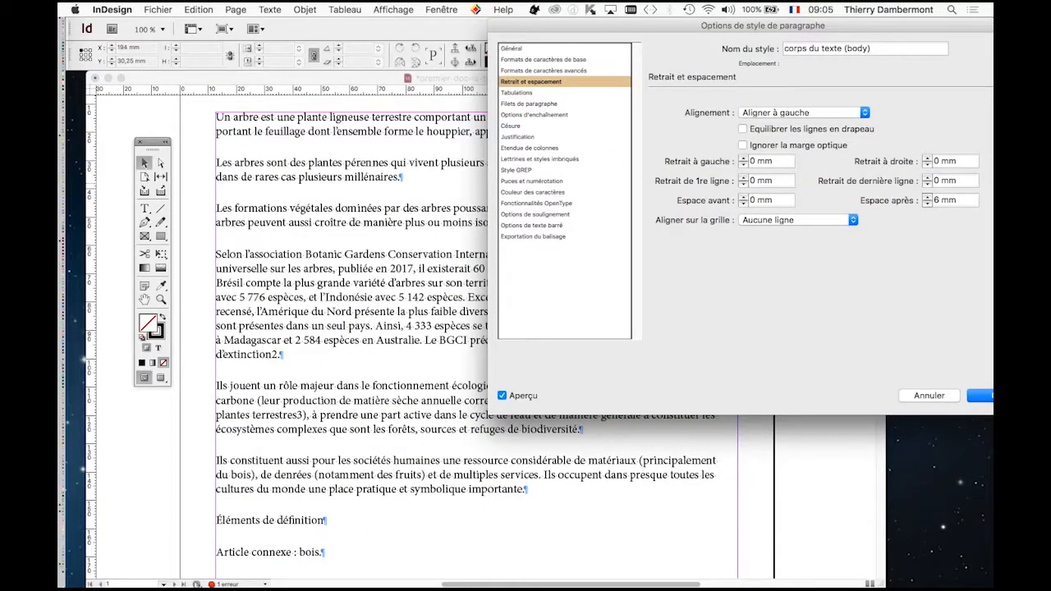
click(927, 204)
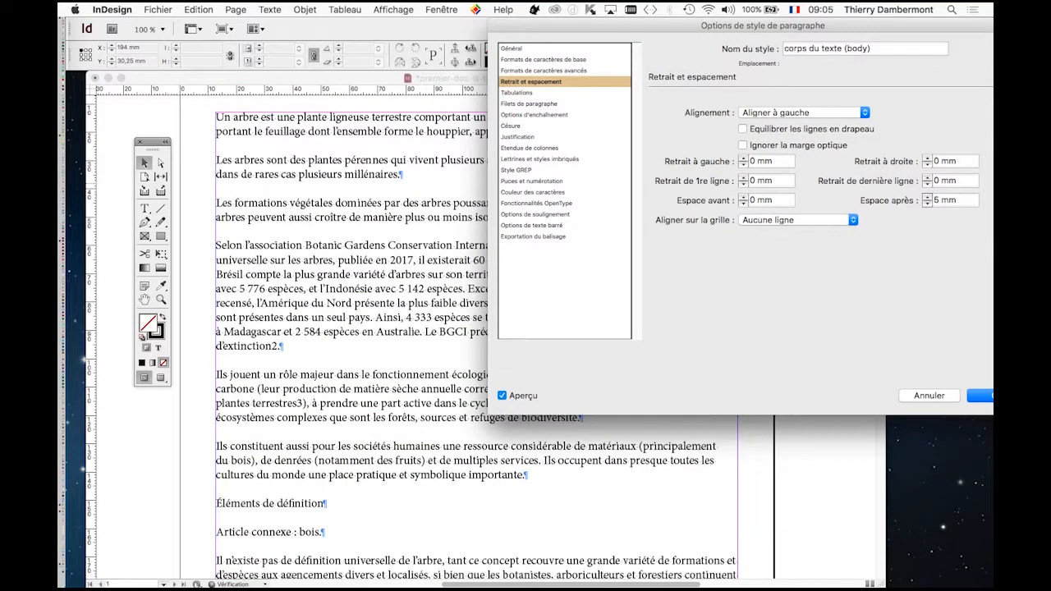
click(927, 204)
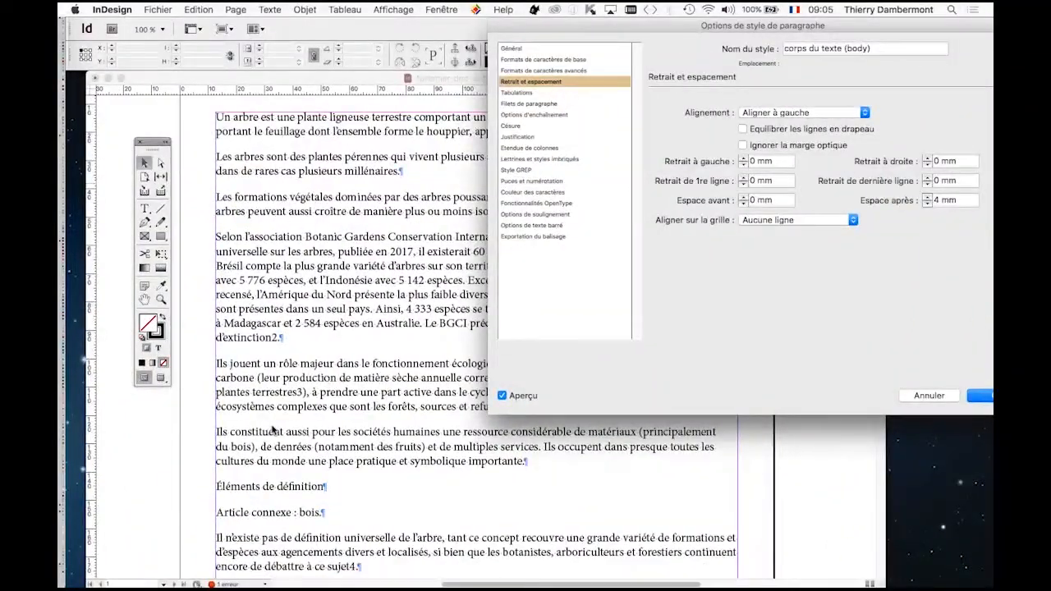
Show the body style's basic character formats and examine the available leading (Interligne) values without changing the automatic setting
drag(571, 29, 595, 57)
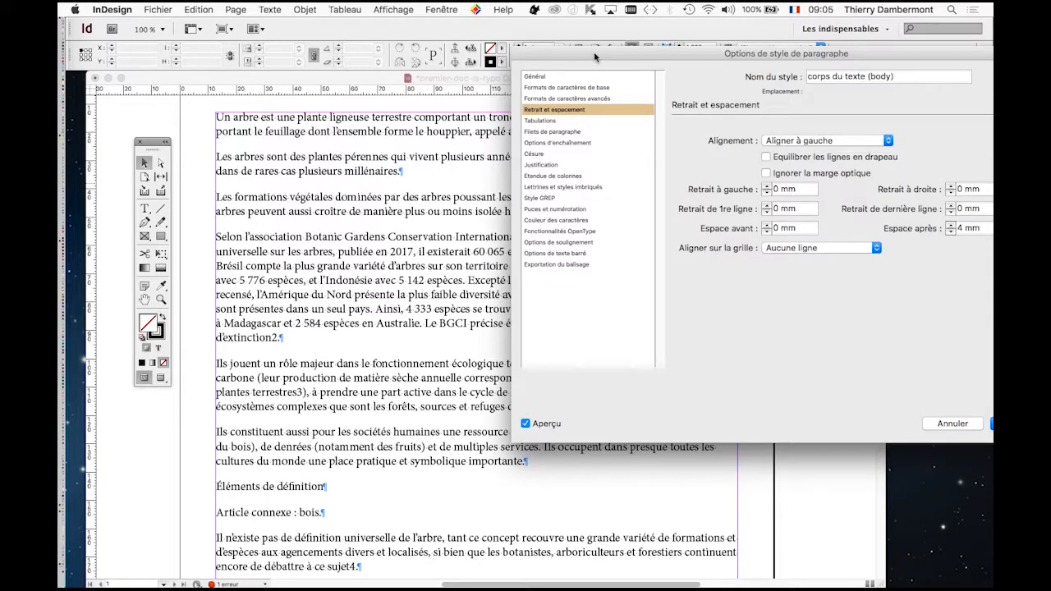
drag(595, 56, 495, 78)
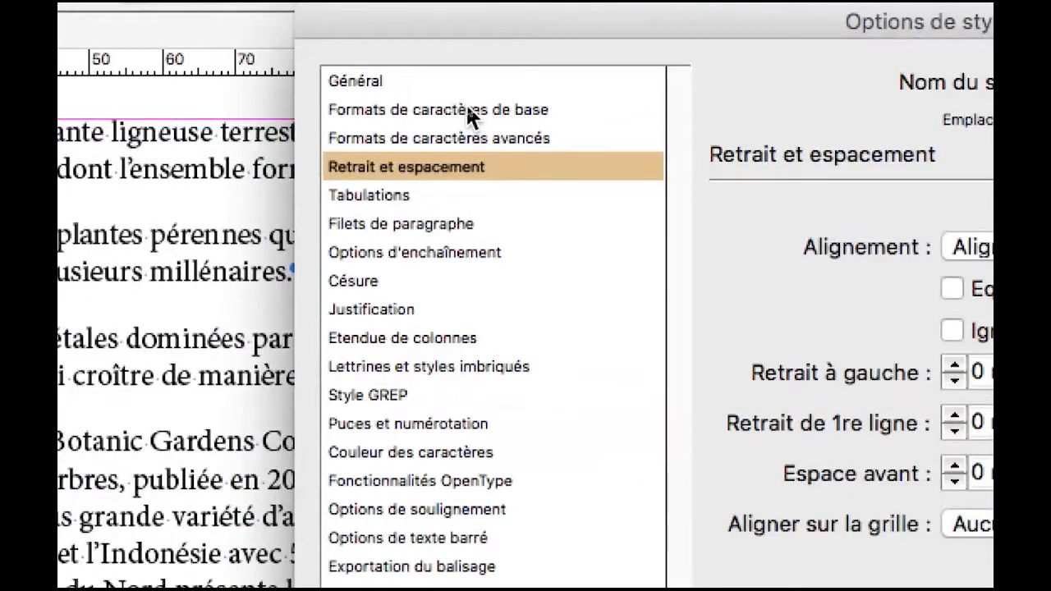
click(467, 109)
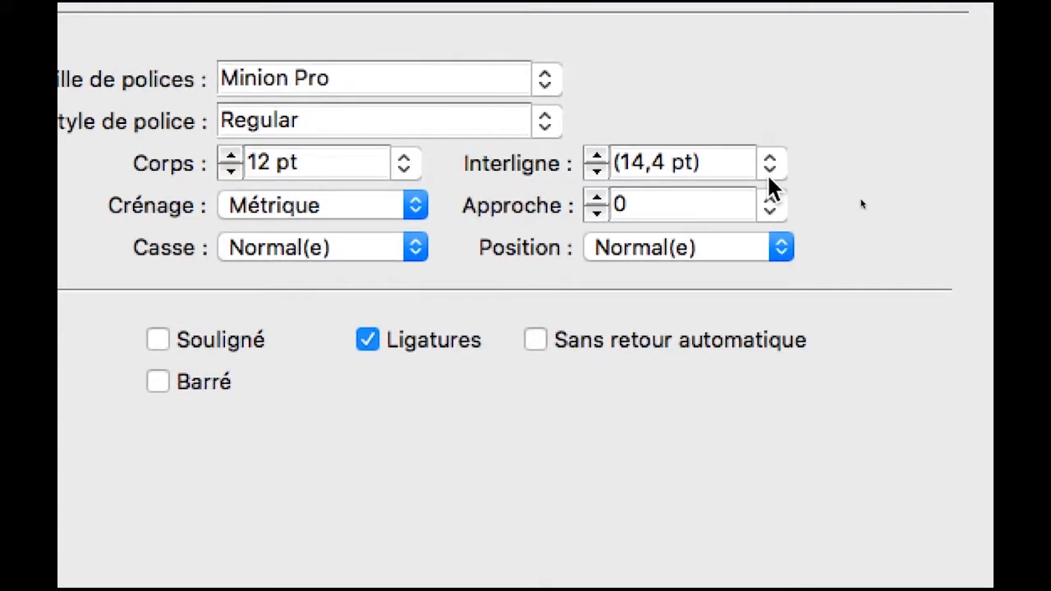
click(844, 164)
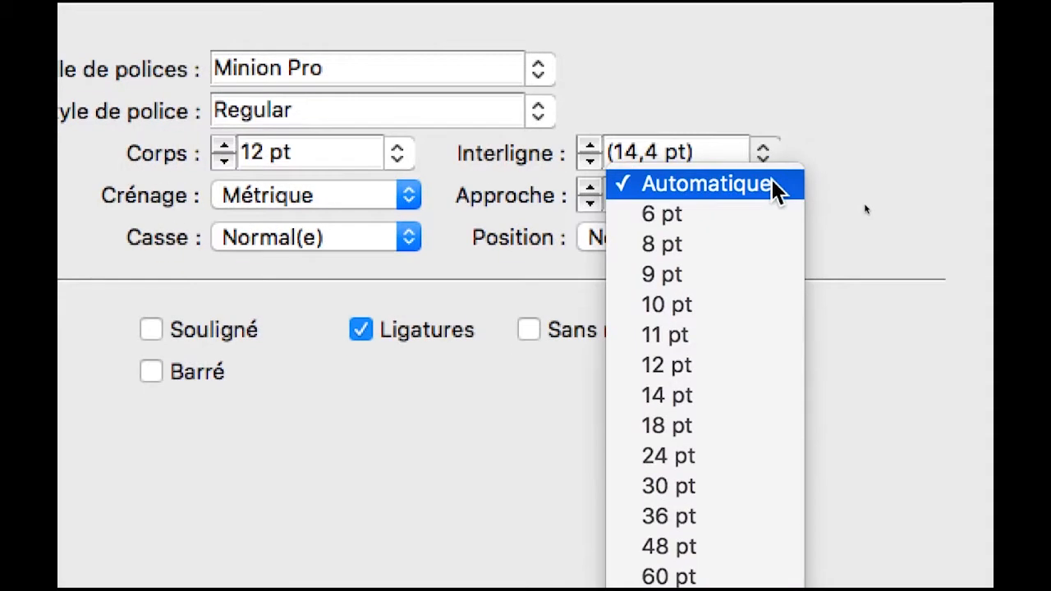
click(770, 129)
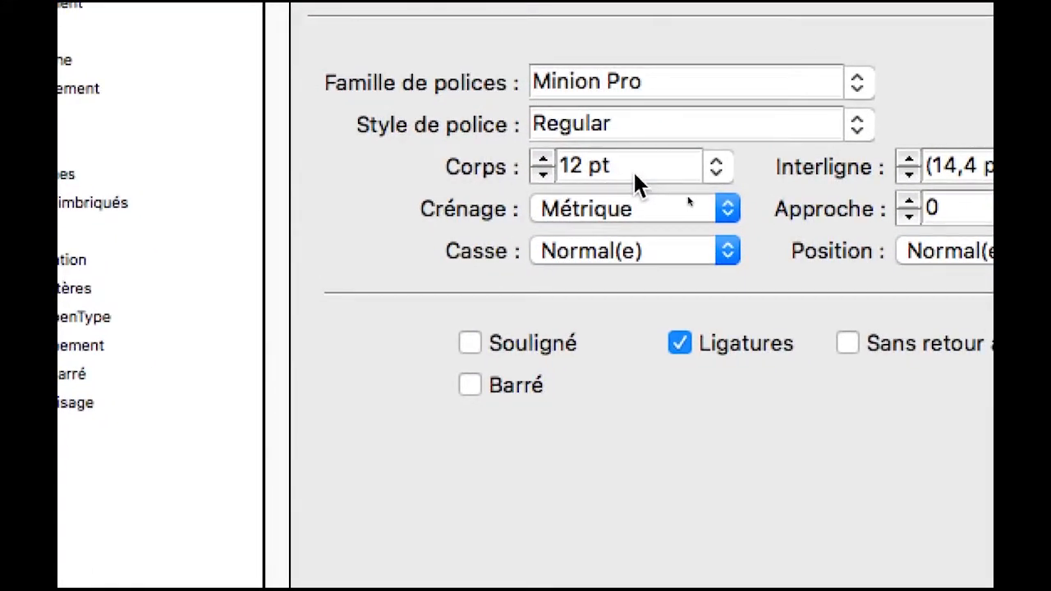
Try font sizes (Corps) from 10 pt up to 20 pt in the body style and restore 12 pt
click(543, 174)
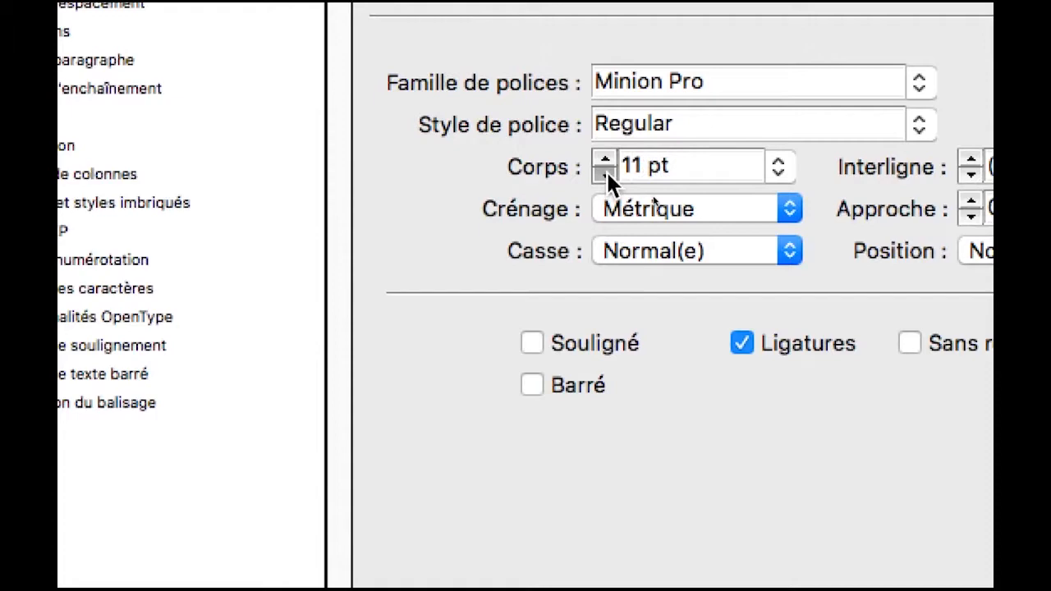
click(606, 172)
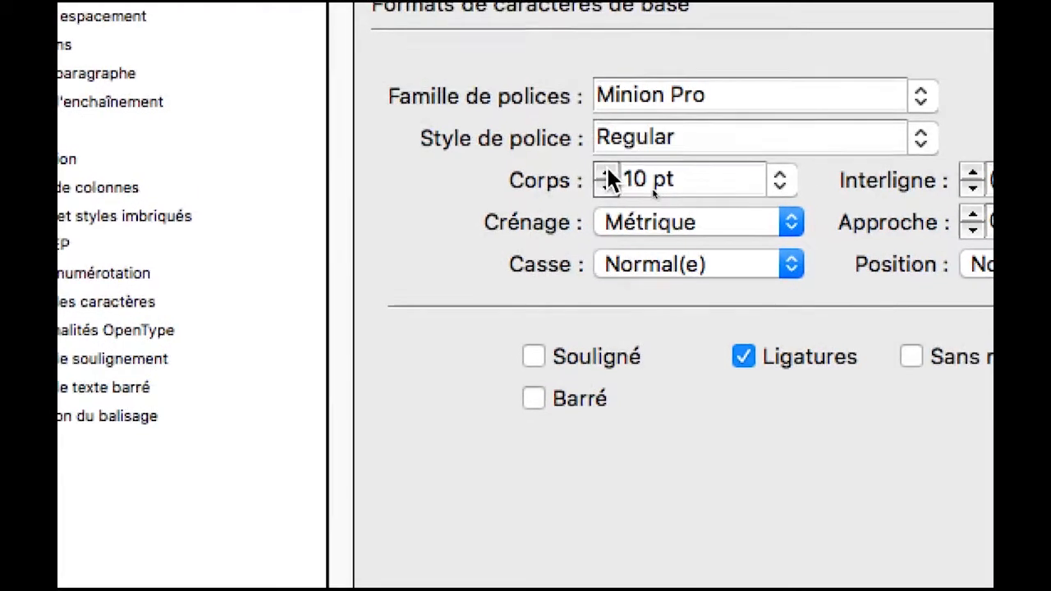
click(593, 167)
click(592, 167)
click(593, 167)
click(593, 166)
click(593, 167)
click(593, 166)
click(607, 170)
click(607, 170)
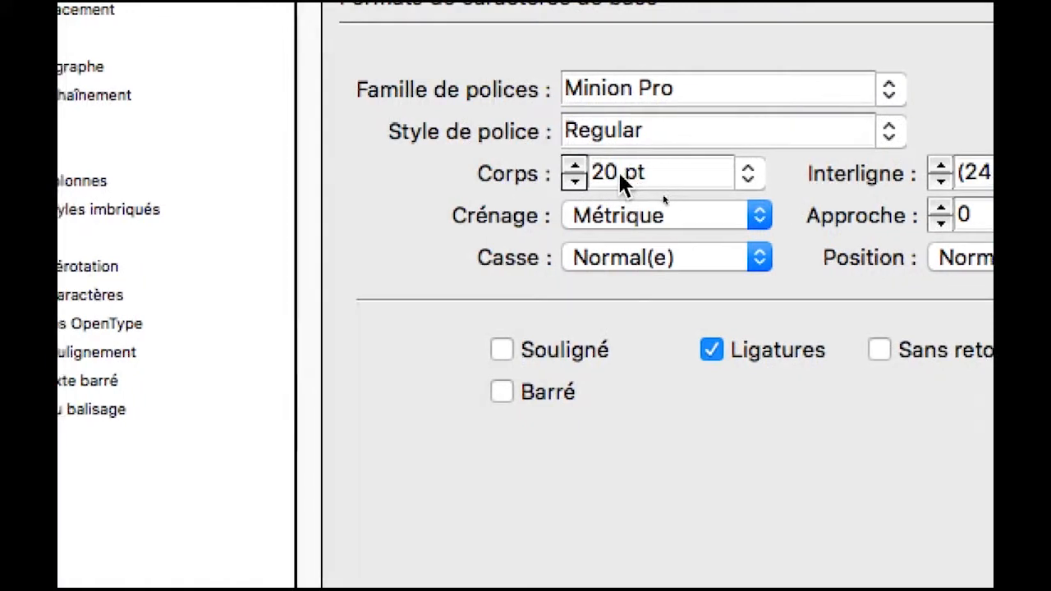
click(565, 179)
click(566, 180)
click(566, 180)
click(566, 179)
click(566, 180)
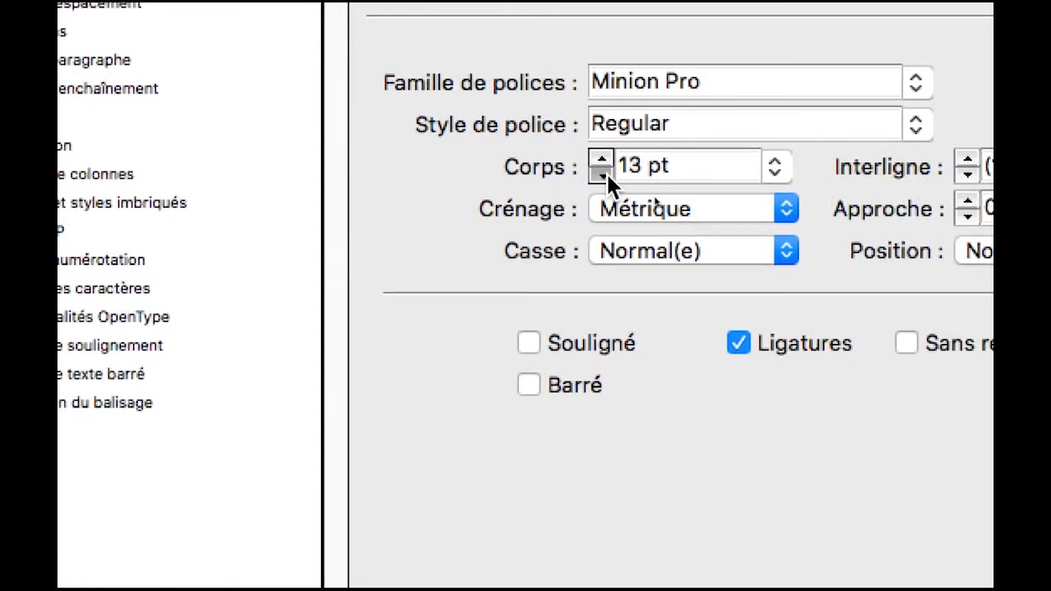
click(602, 176)
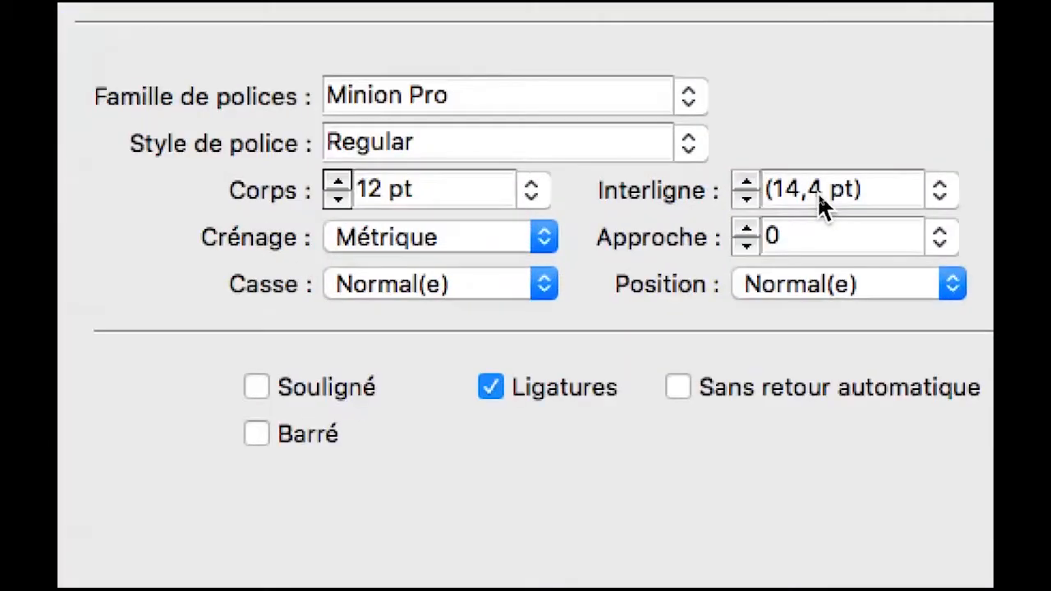
Try a leading of 18 pt for the body text style
click(785, 181)
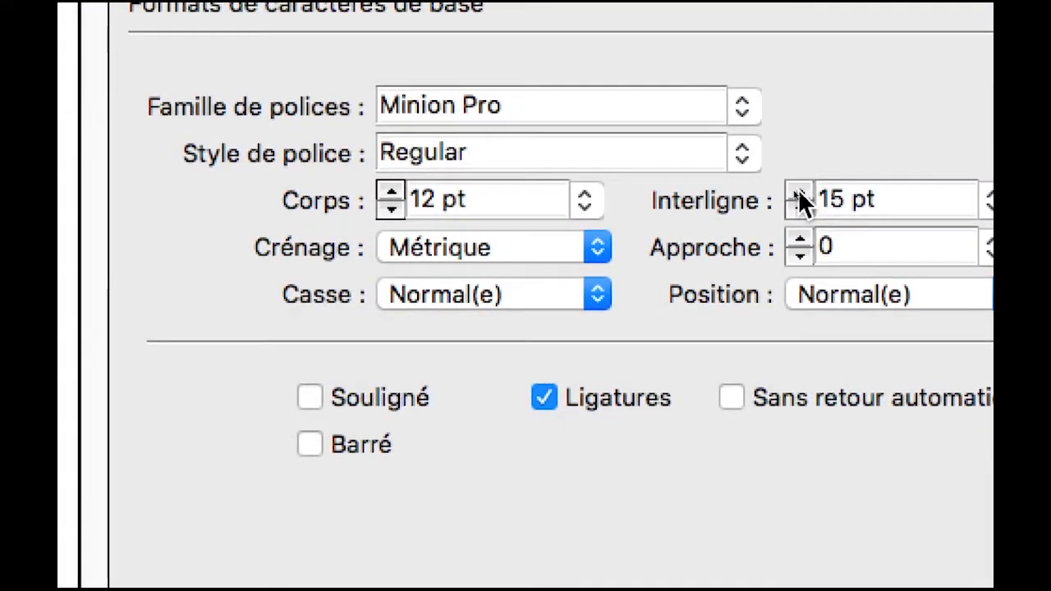
click(785, 181)
click(785, 181)
click(785, 181)
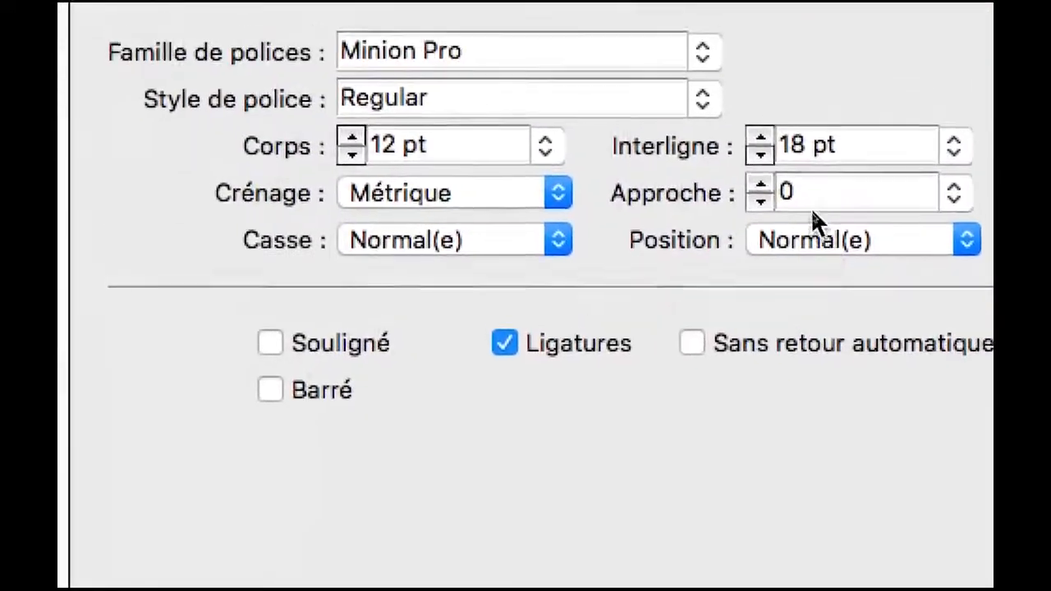
Set the leading (Interligne) of the body text style to 15,5 pt
click(795, 198)
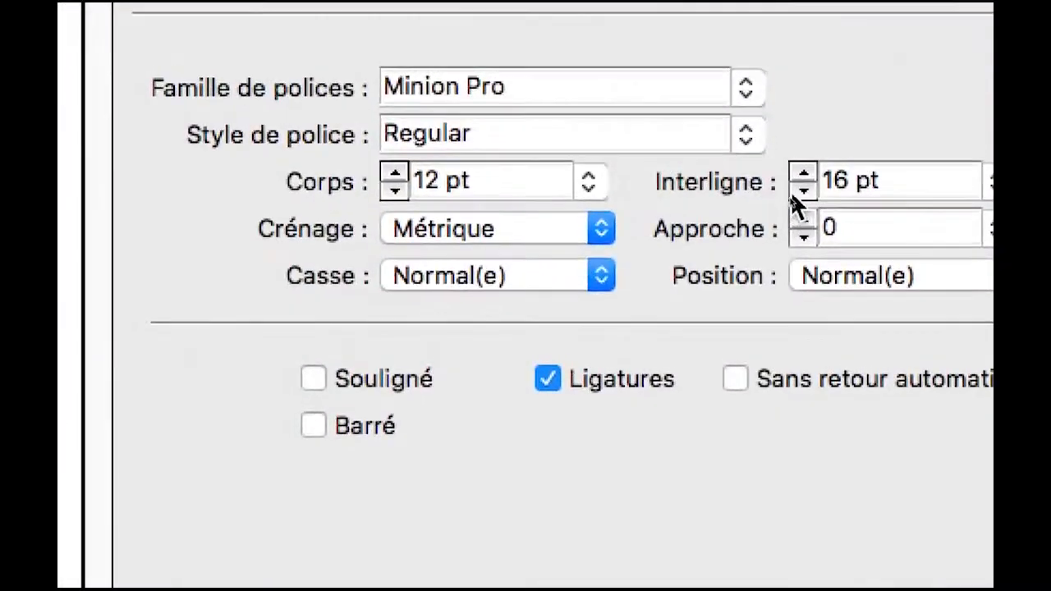
click(793, 191)
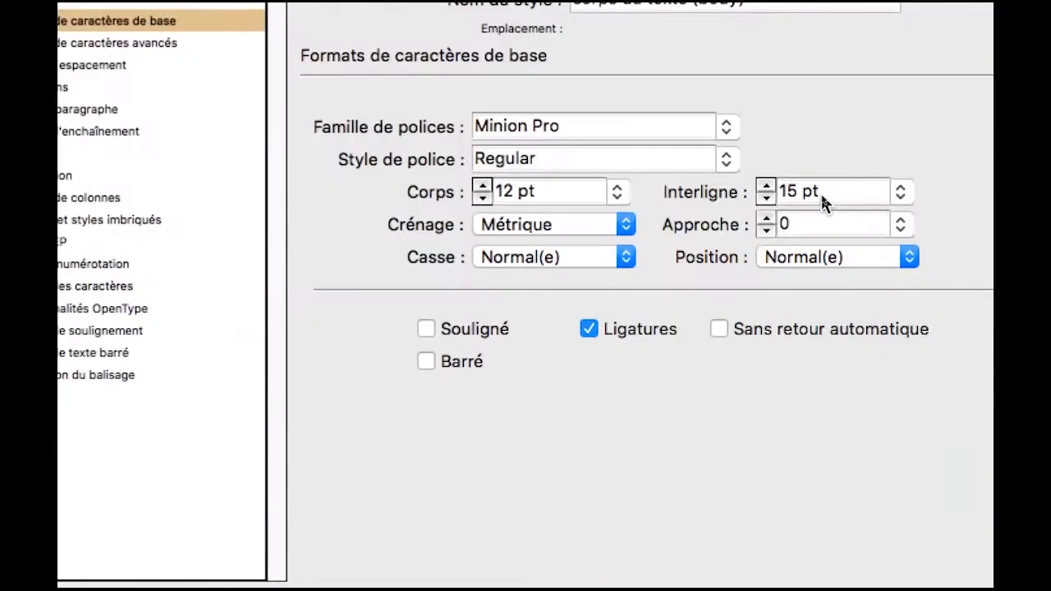
click(810, 194)
text(,5)
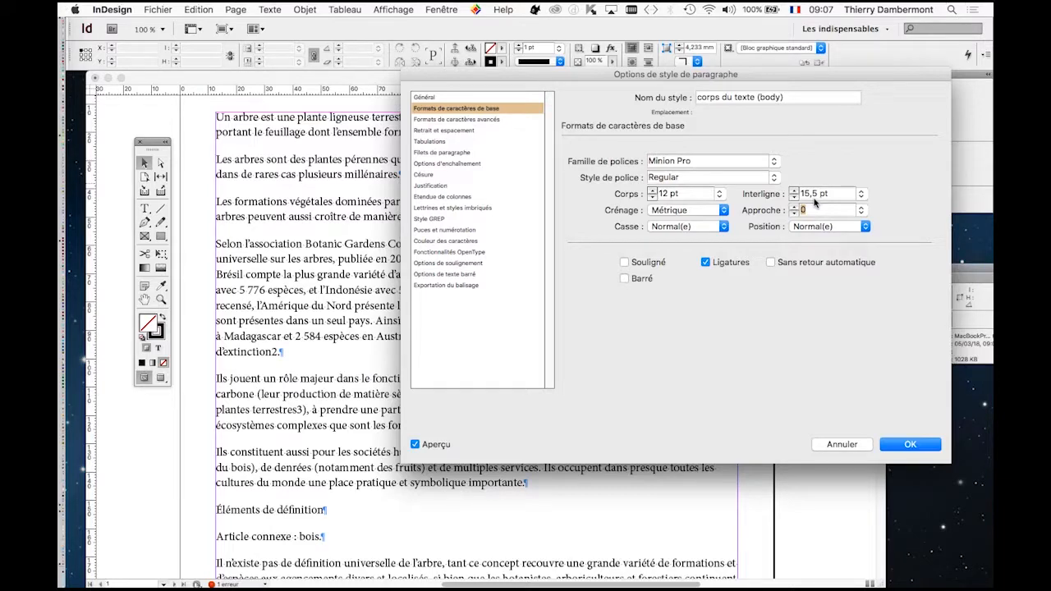
Inspect the text preview at 125% and compare tracking (Approche) values of 10 and 0 in the body style
drag(521, 76, 720, 90)
scroll(284, 289, up, 1)
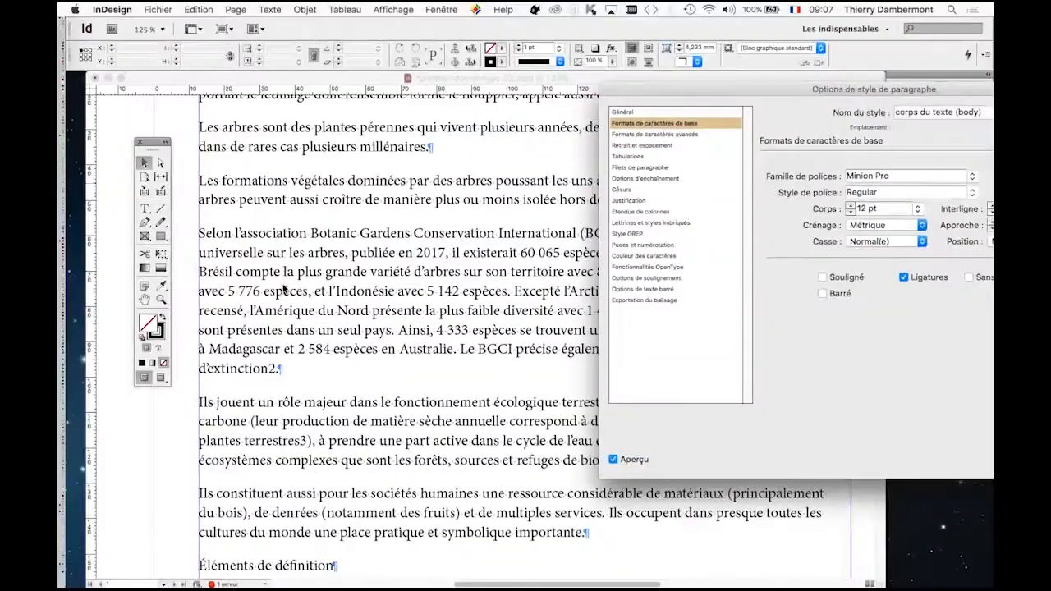
drag(667, 93, 434, 87)
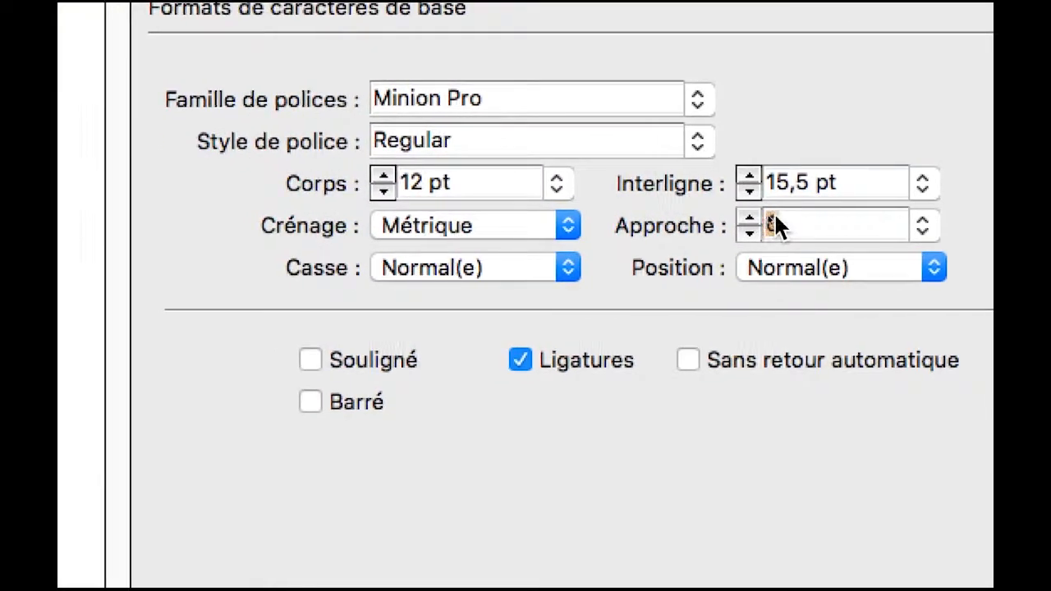
text(10)
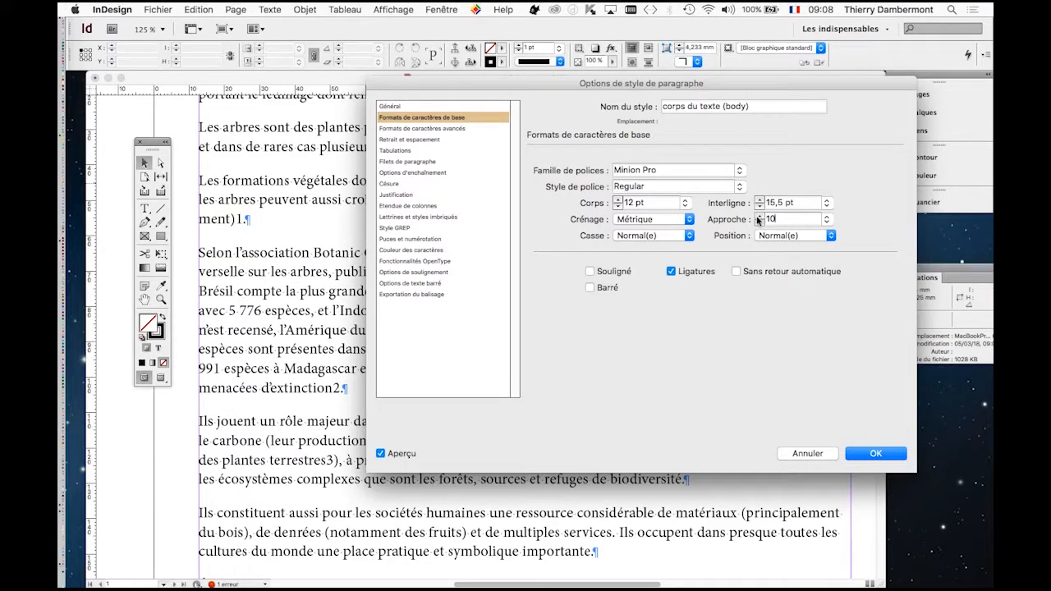
click(759, 223)
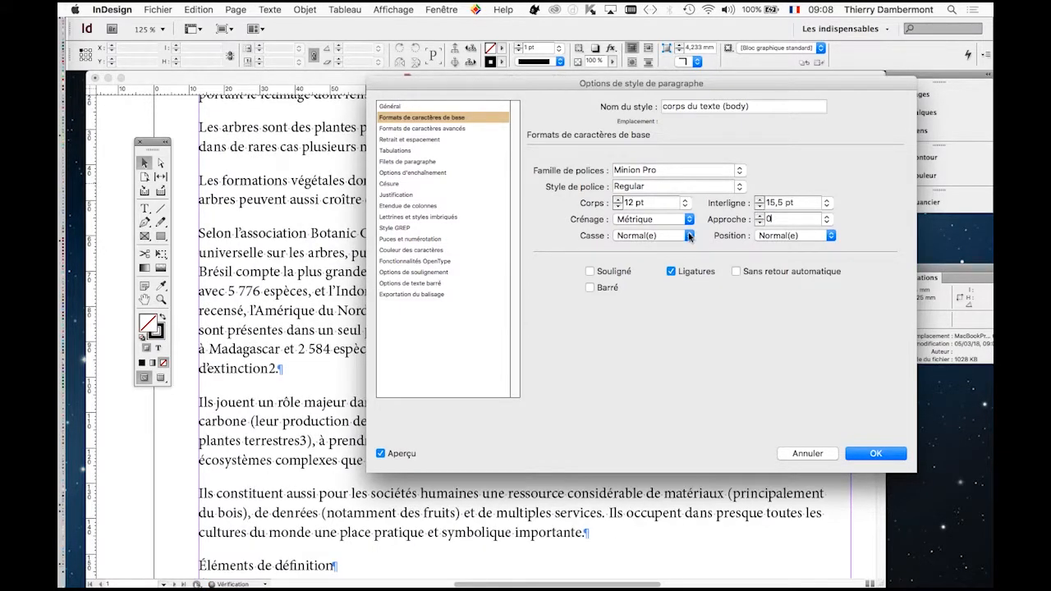
click(759, 215)
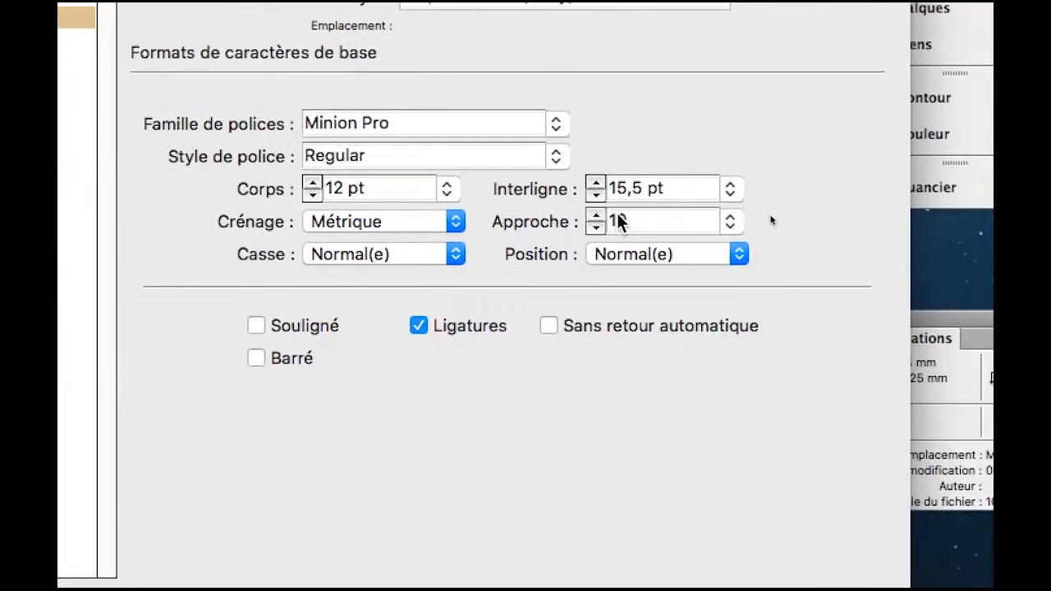
Set the tracking (Approche) of the body text style to 7 and apply the style changes
double_click(618, 218)
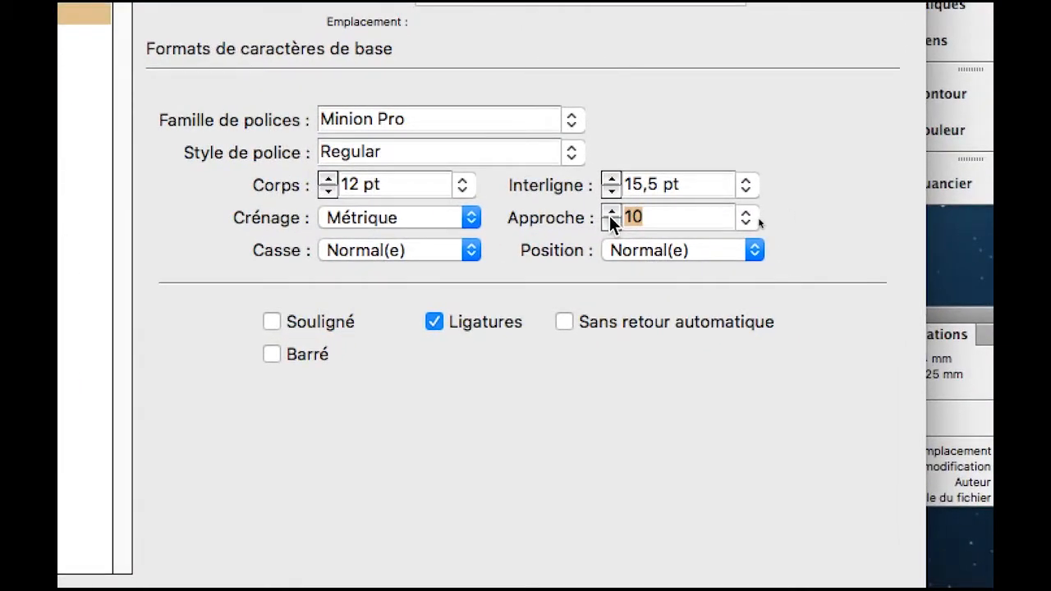
text(7)
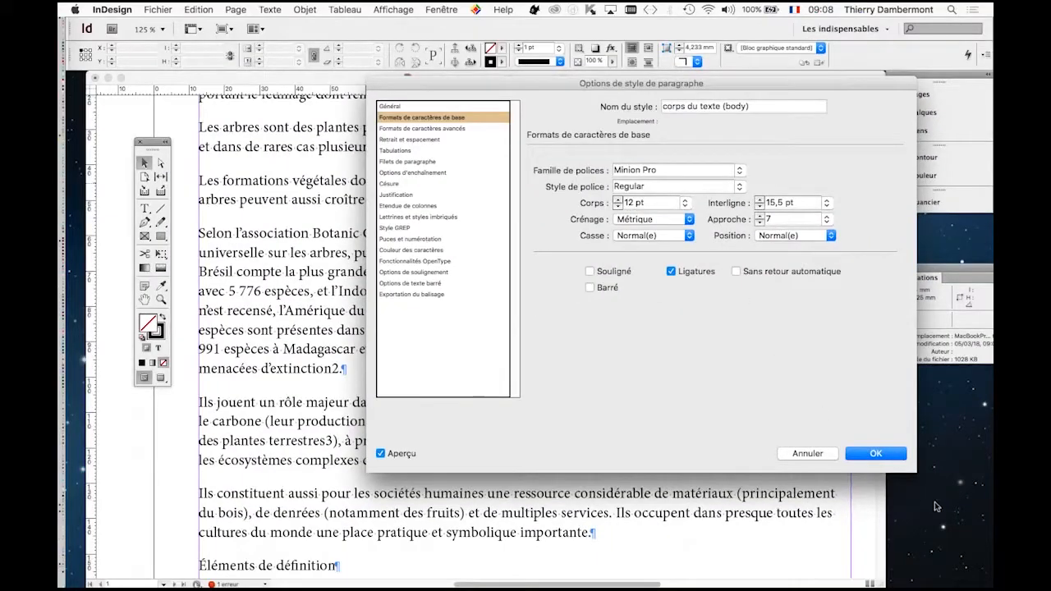
click(880, 457)
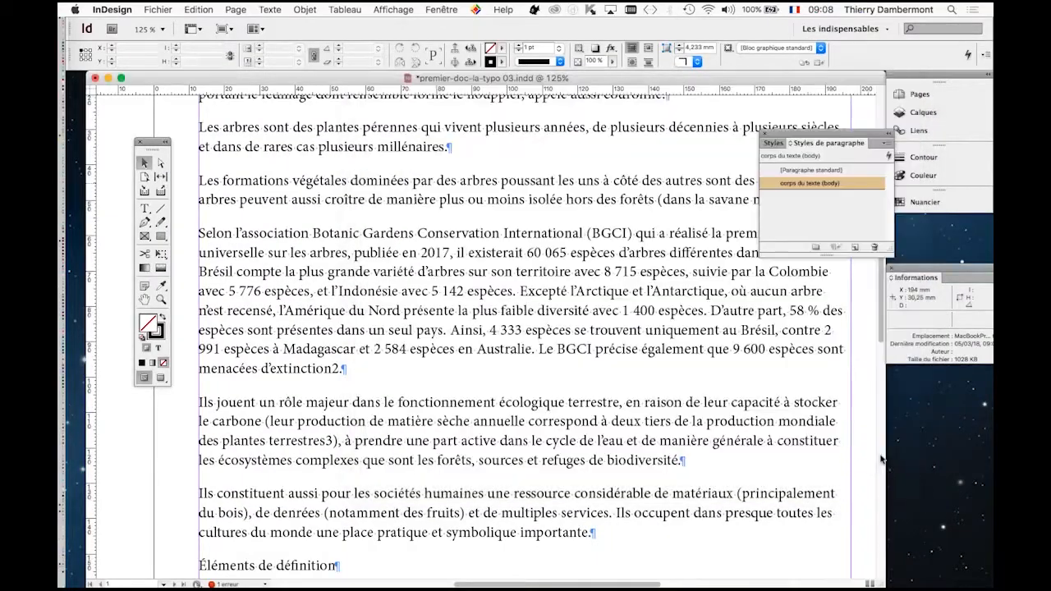